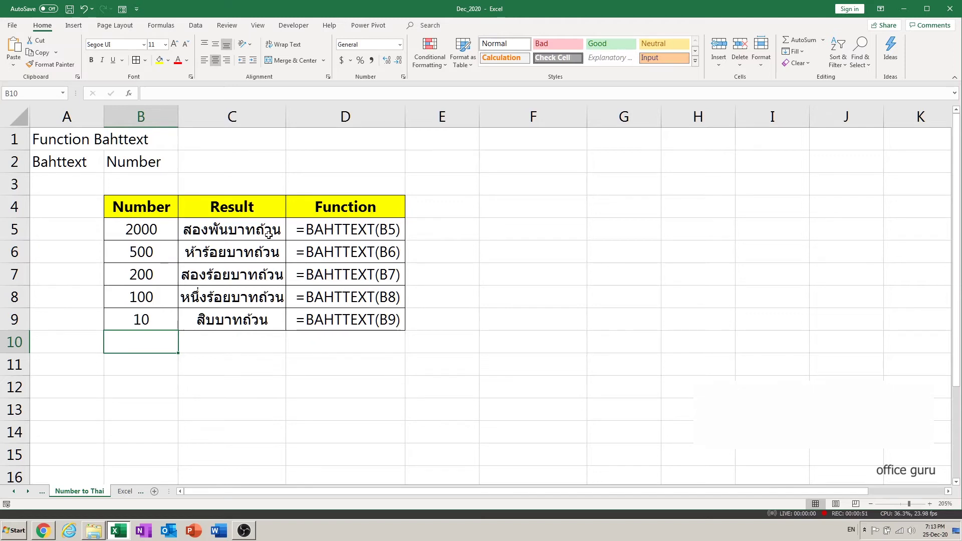
- Clear the existing Thai baht results from C5:C9
left_click(254, 237)
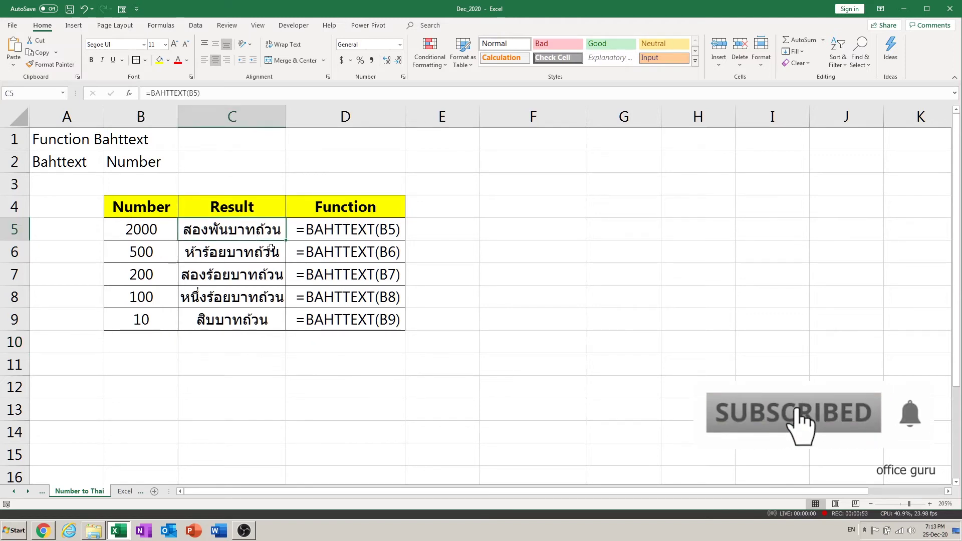
key("ctrl+shift+Down")
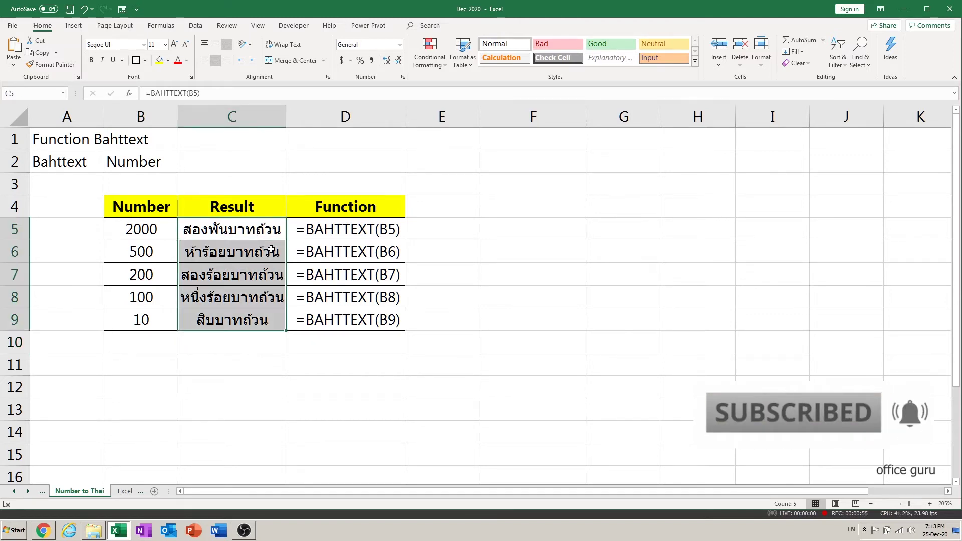
key("Delete")
key("Up")
key("Down")
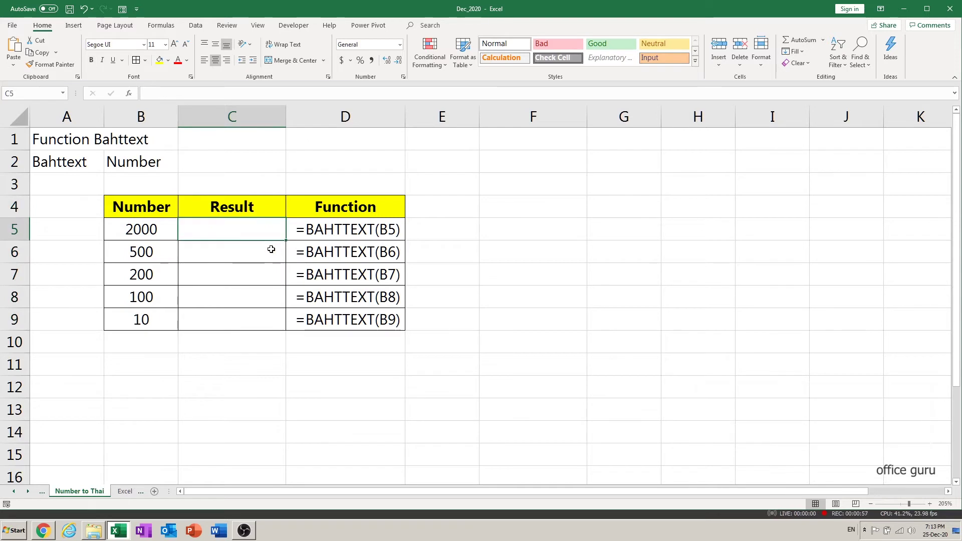
- Enter the formula =BAHTTEXT(B5) in cell C5
key("Up")
key("Up")
key("Up")
key("Left")
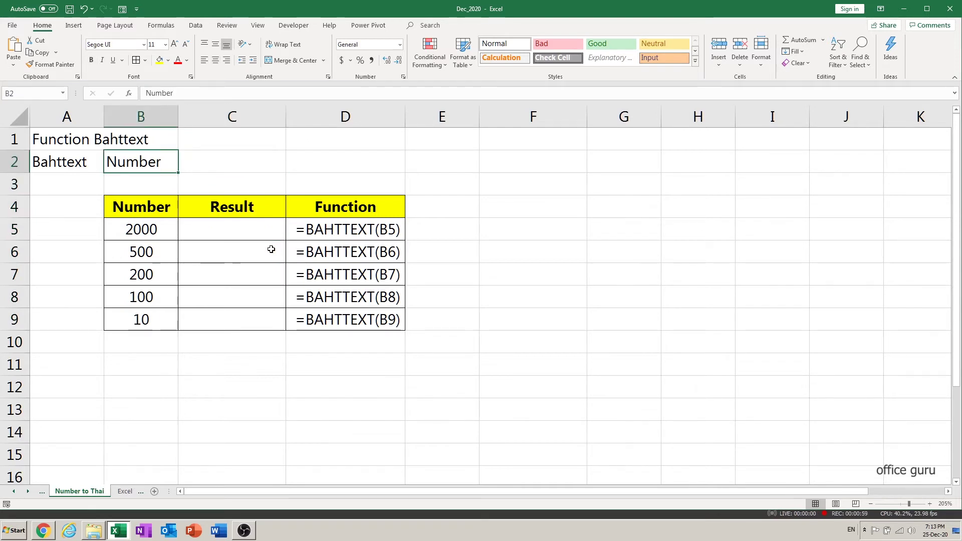
key("Right")
key("Down")
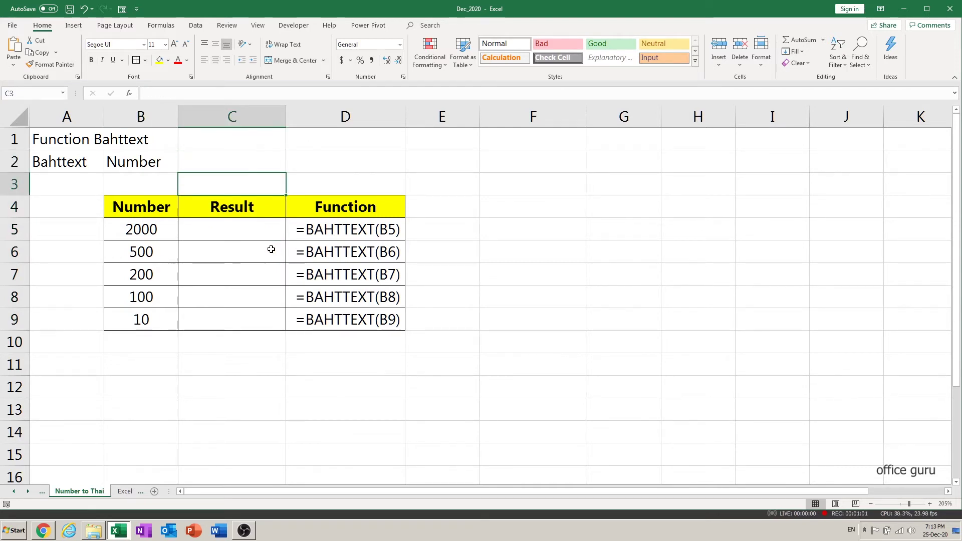
key("Down")
key("Down")
type("=ba")
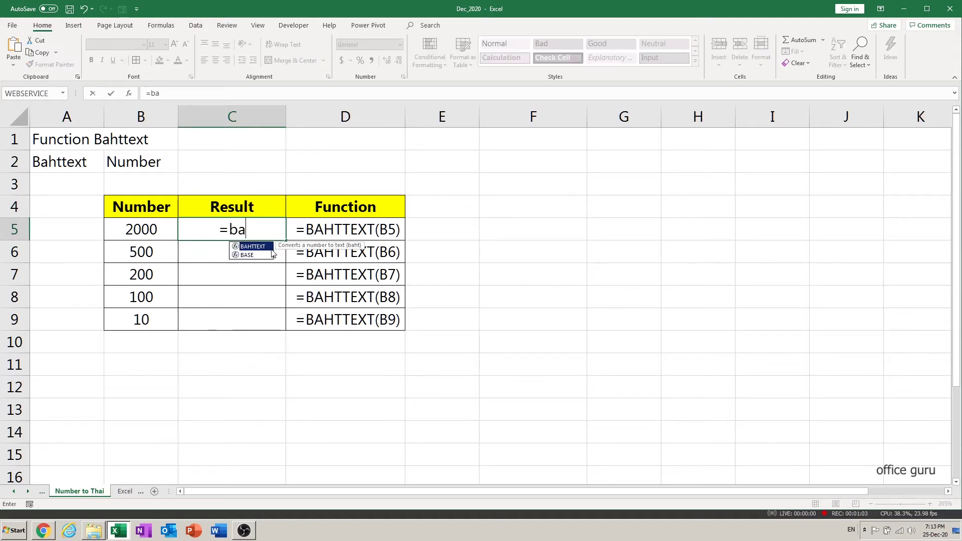
key("Tab")
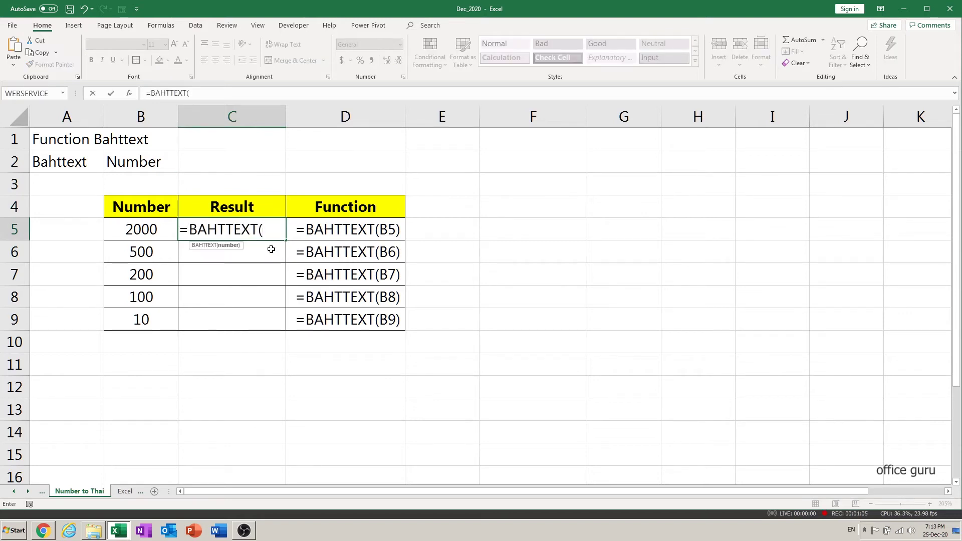
key("Left")
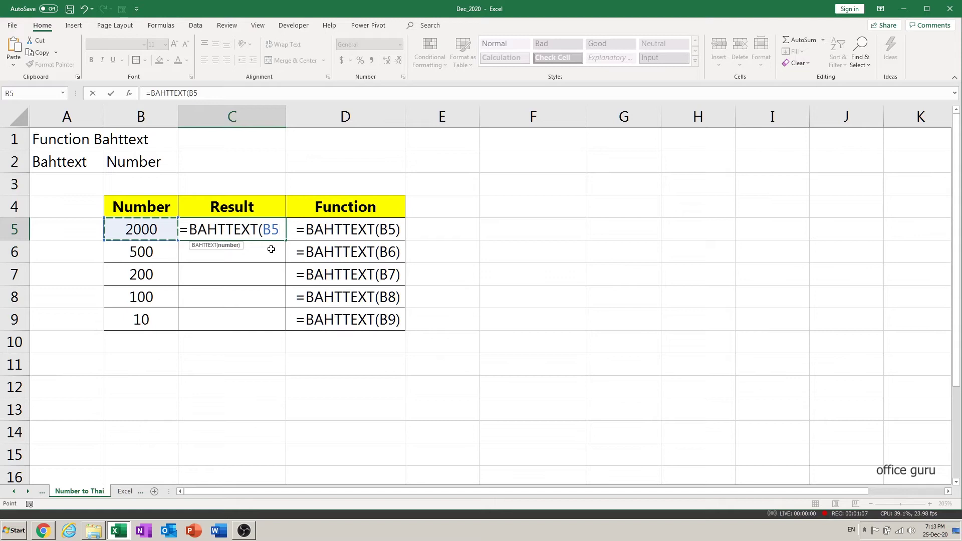
type(")")
key("Return")
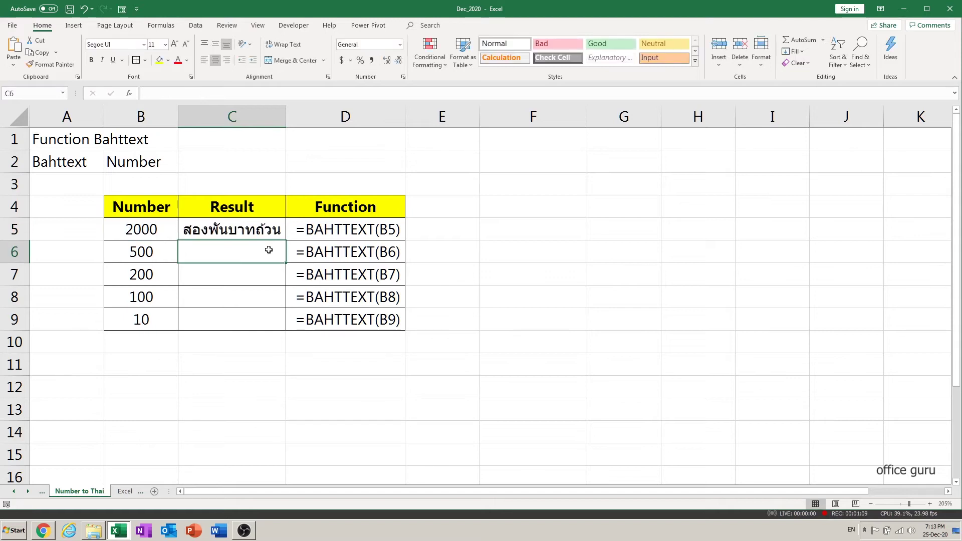
- Fill the C5 BAHTTEXT formula down through C9
left_click(243, 232)
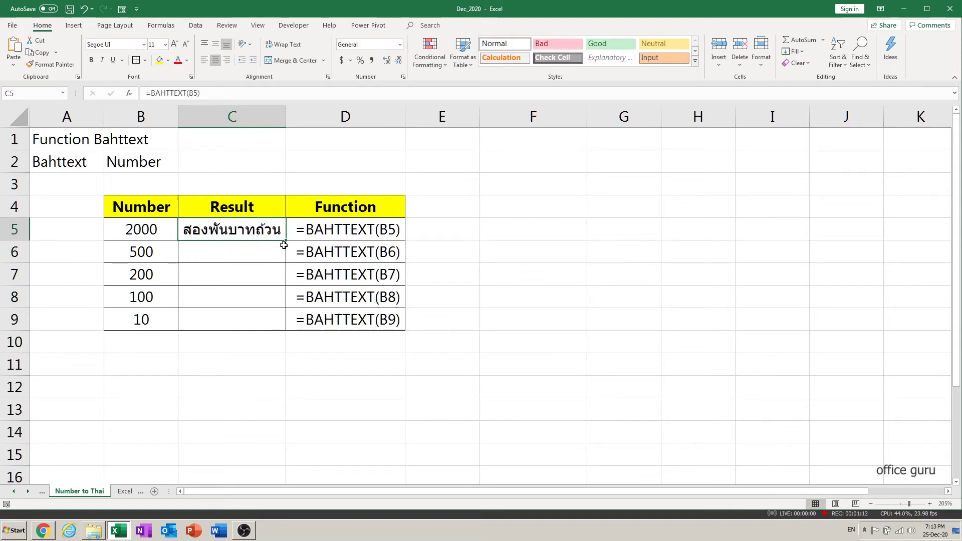
left_click_drag(284, 245, 283, 326)
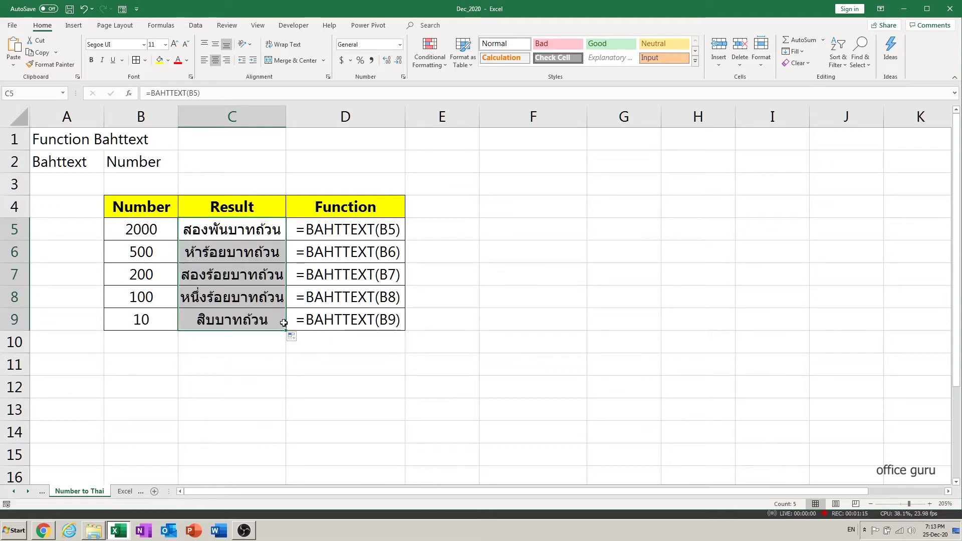
left_click(228, 344)
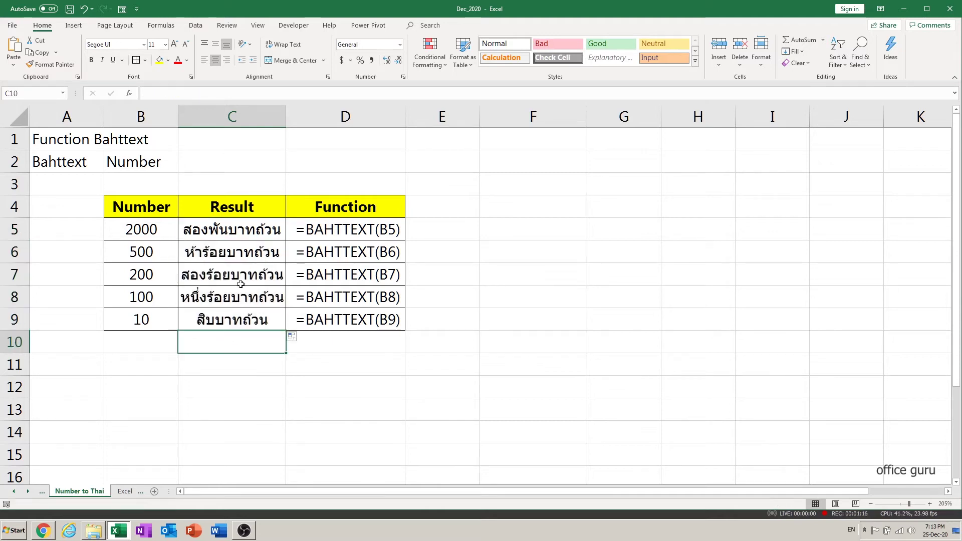
left_click(165, 31)
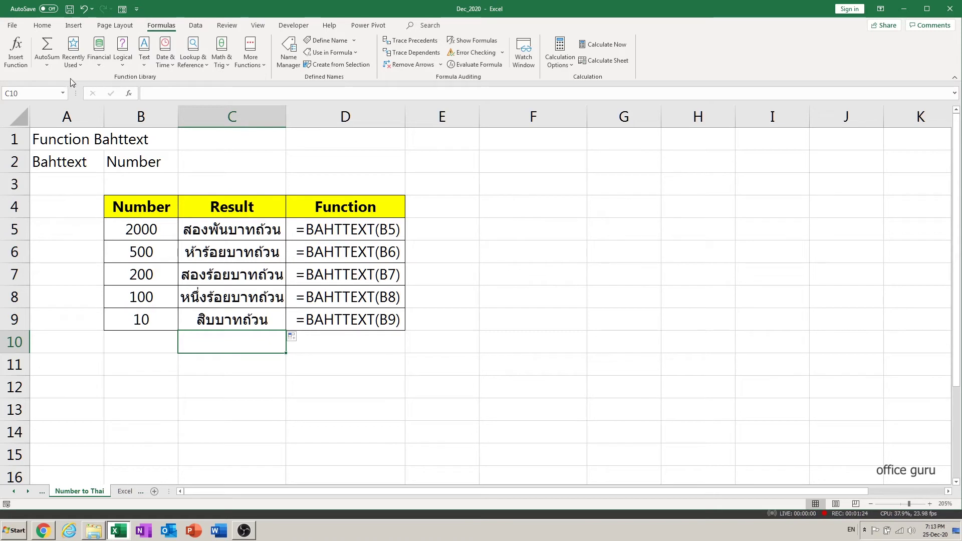
- Browse the Formulas tab's Text function list to locate BAHTTEXT, then reselect C5
left_click(146, 66)
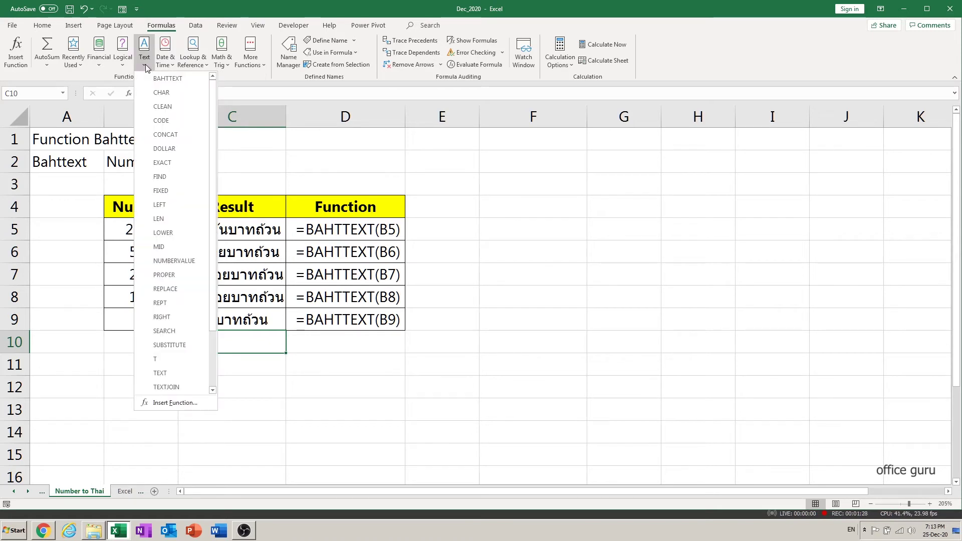
mouse_move(168, 78)
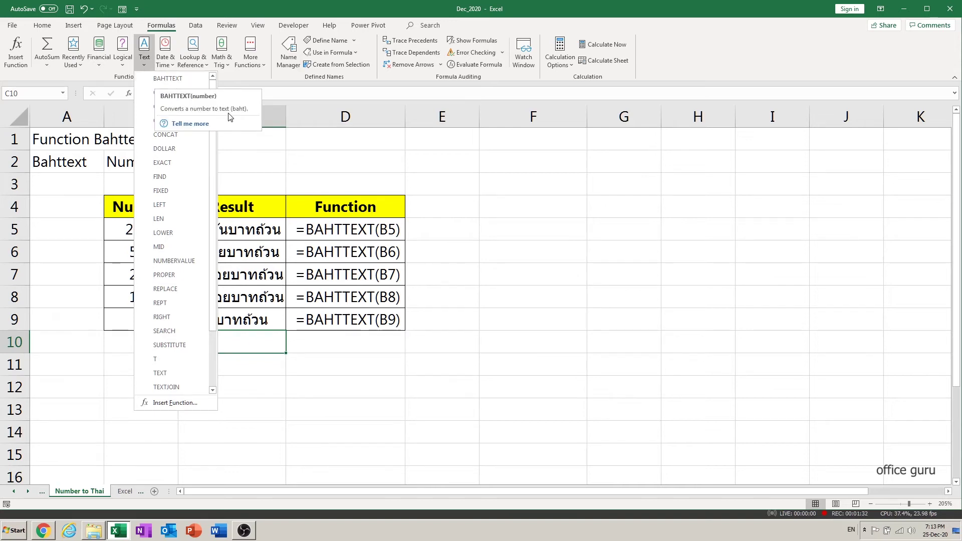
left_click(251, 113)
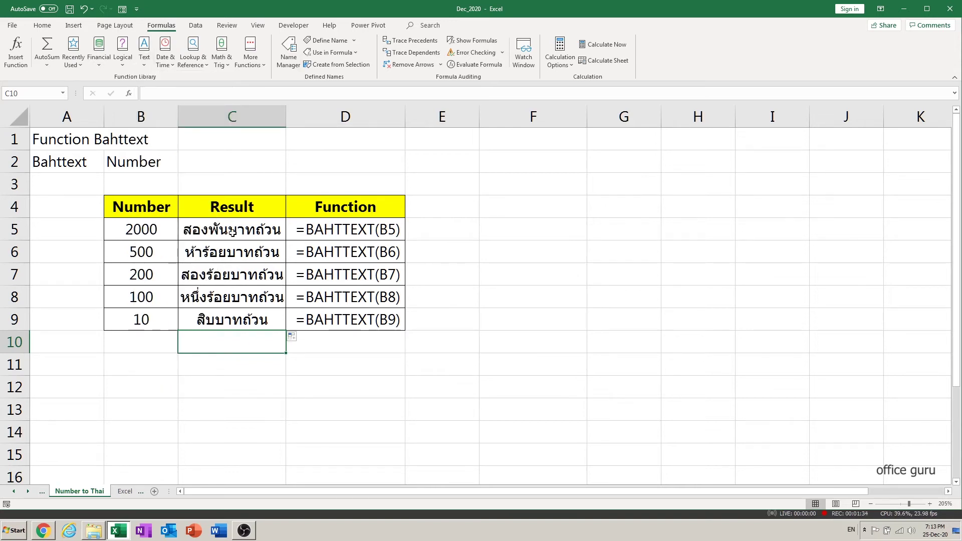
left_click(231, 232)
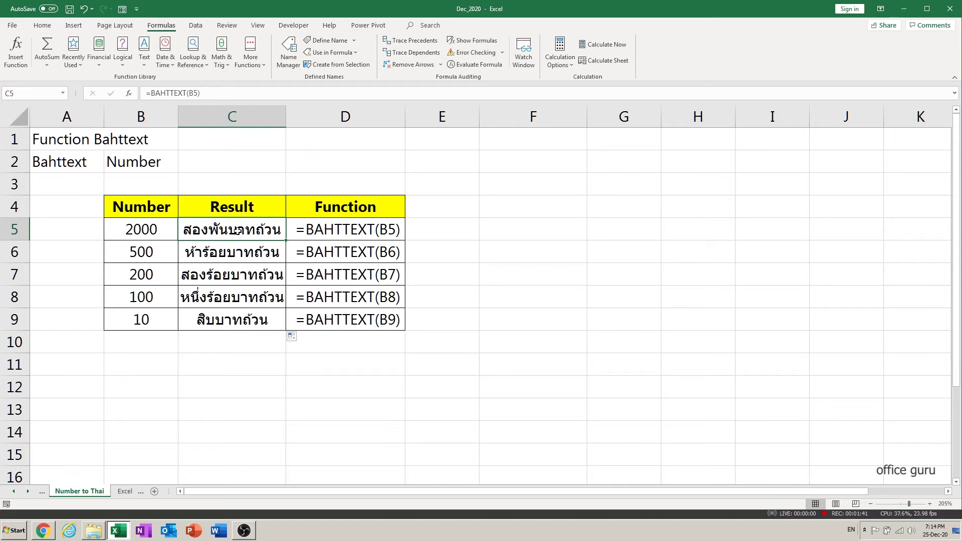
- Copy C5:C9 and Paste Special as Values into F5:F9
left_click_drag(238, 229, 233, 317)
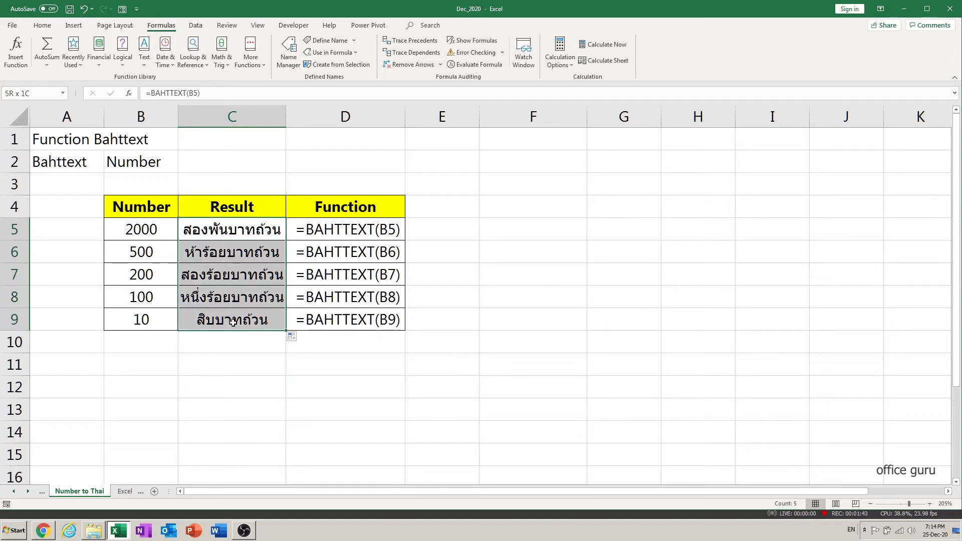
key("ctrl+c")
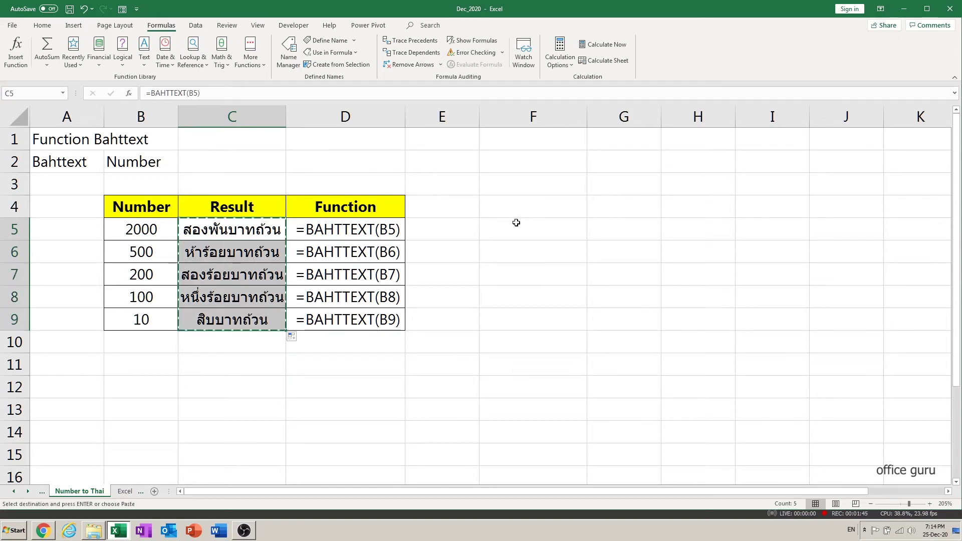
right_click(515, 230)
left_click(551, 293)
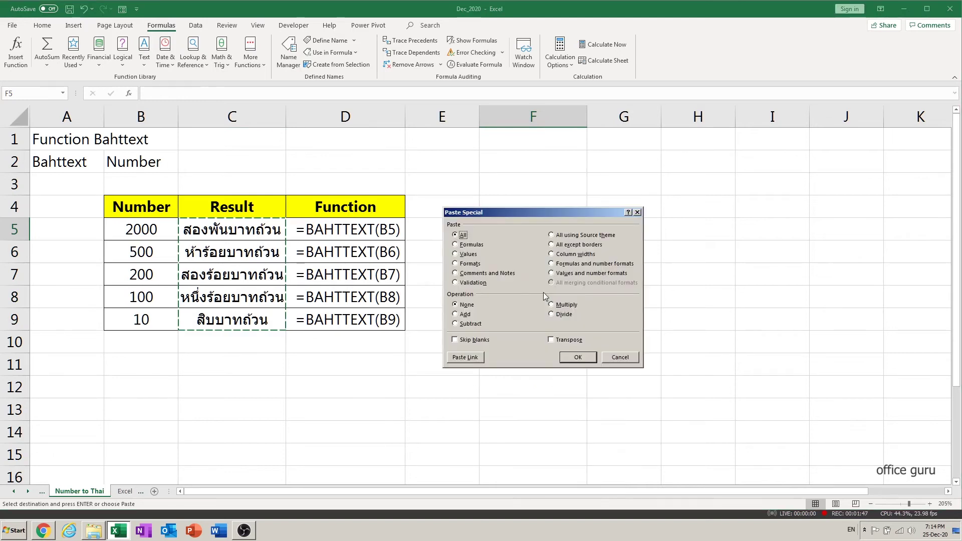
left_click(468, 254)
left_click(578, 357)
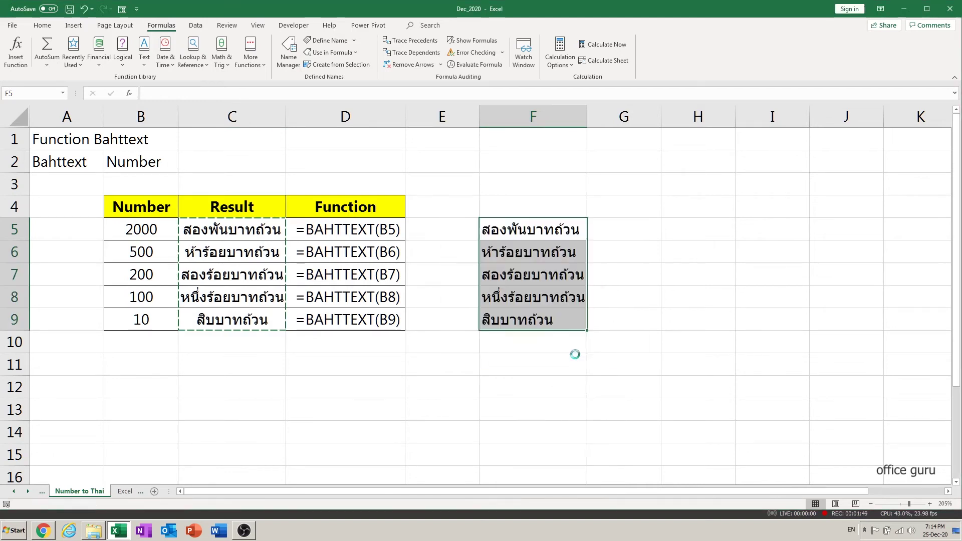
left_click(546, 340)
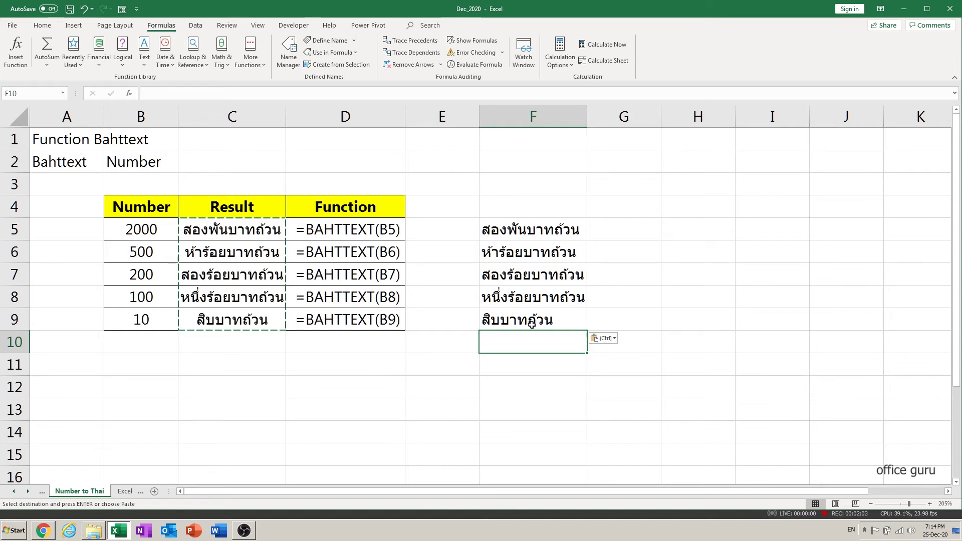
left_click(551, 231)
- Translate the F5 Thai words for 2000 baht into Hindi in Google Translate
key("ctrl+c")
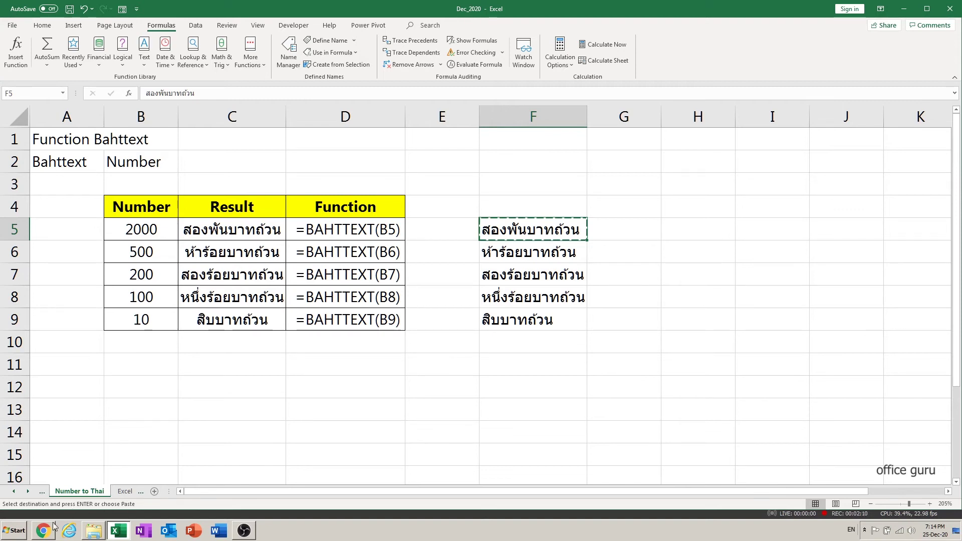
left_click(52, 526)
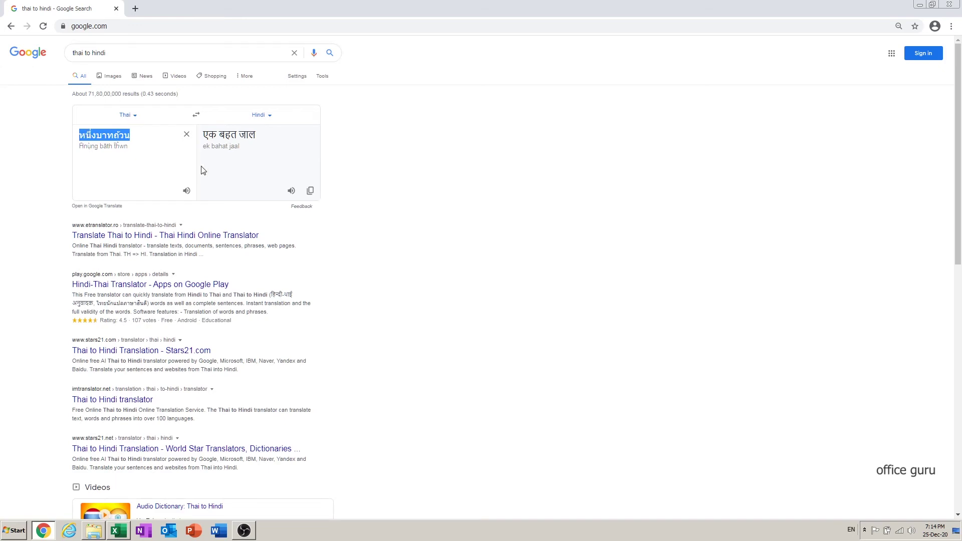
key("ctrl+v")
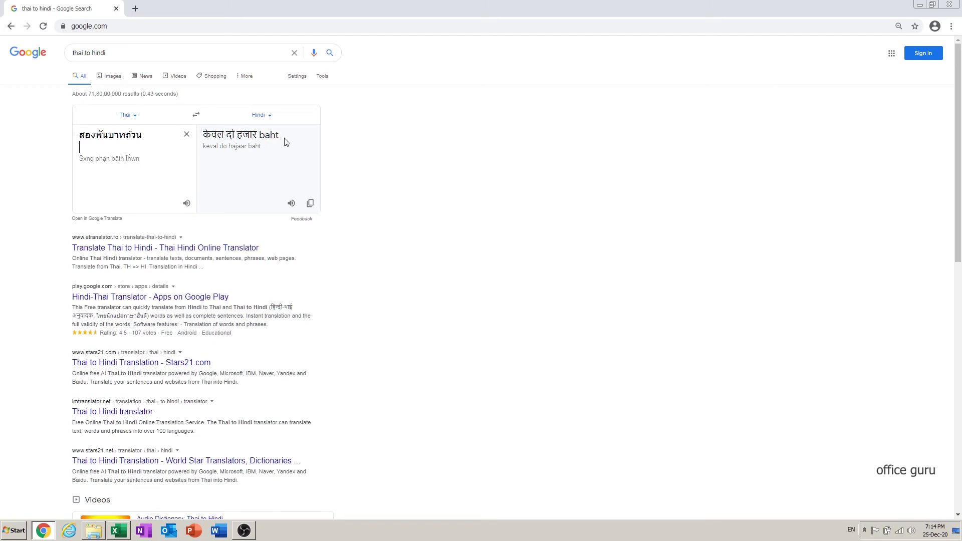
key("BackSpace")
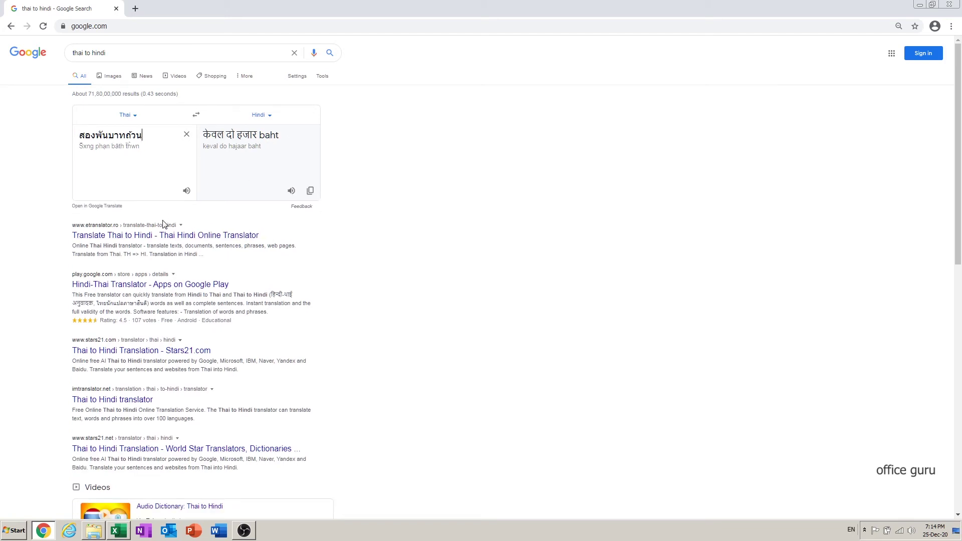
key("alt+Tab")
- Translate the F6 Thai words for 500 baht into Hindi in Google Translate
left_click(520, 254)
key("ctrl+c")
key("alt+Tab")
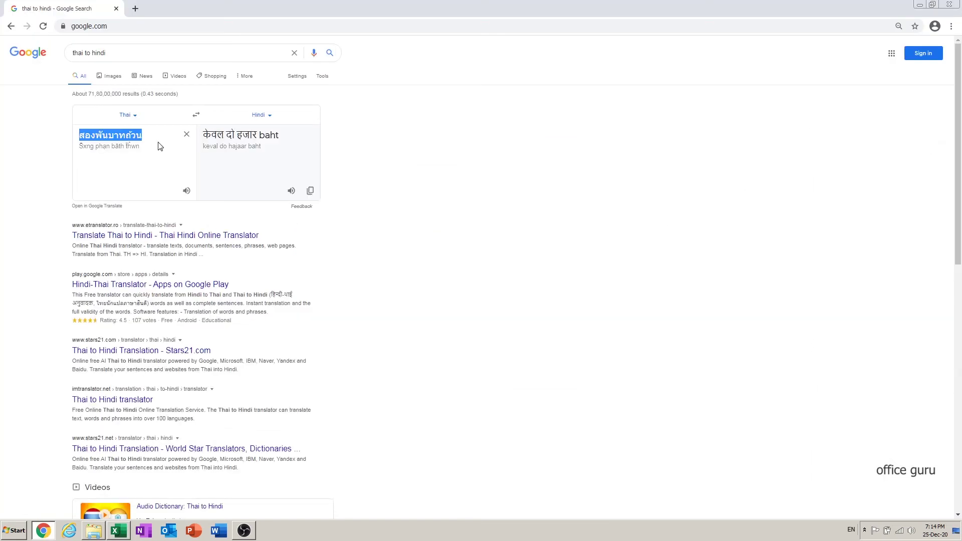
key("BackSpace")
key("ctrl+v")
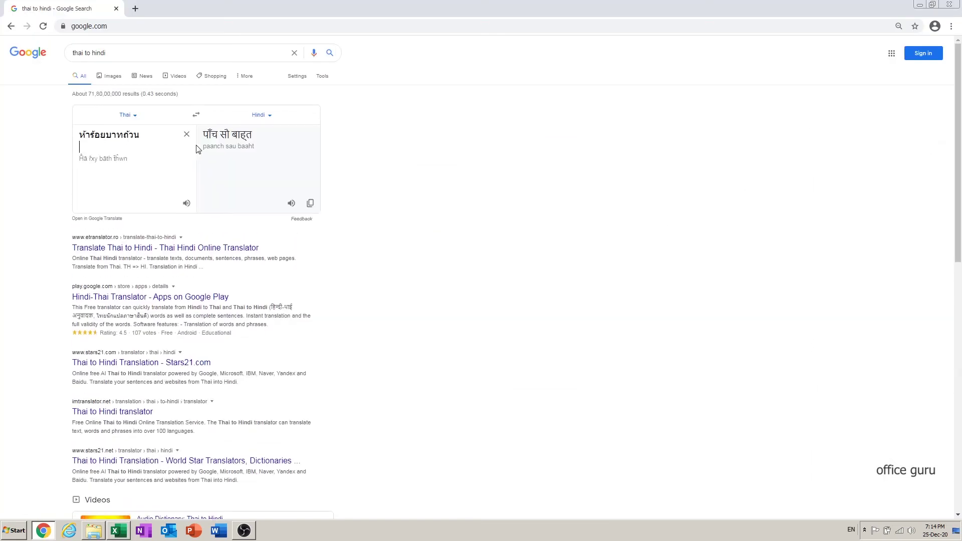
key("alt+Tab")
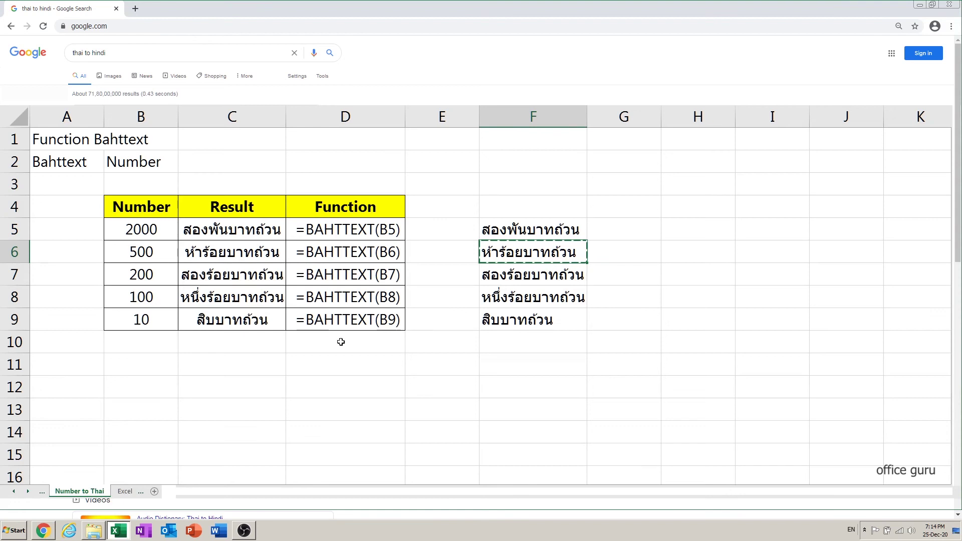
- Translate the F7 Thai words for 200 baht in Google Translate
key("Down")
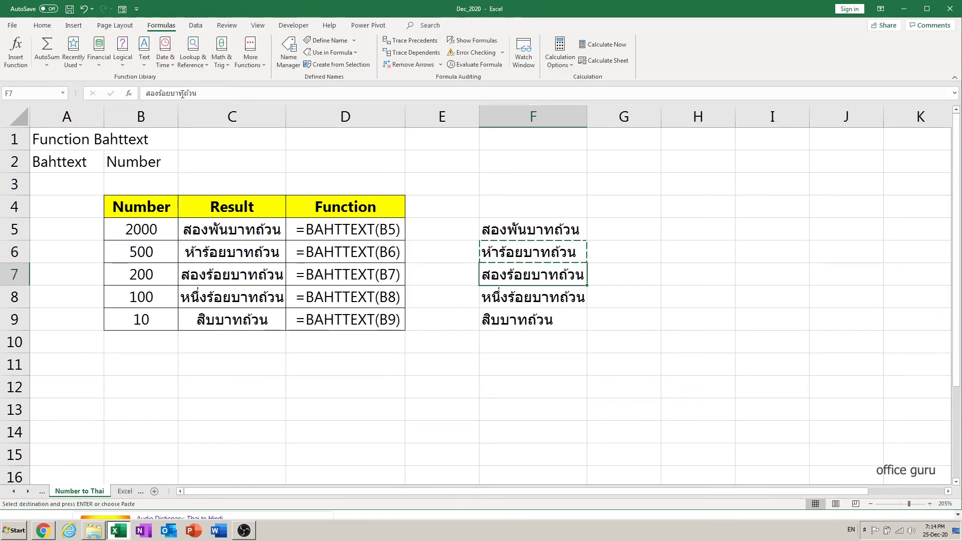
double_click(183, 94)
key("Return")
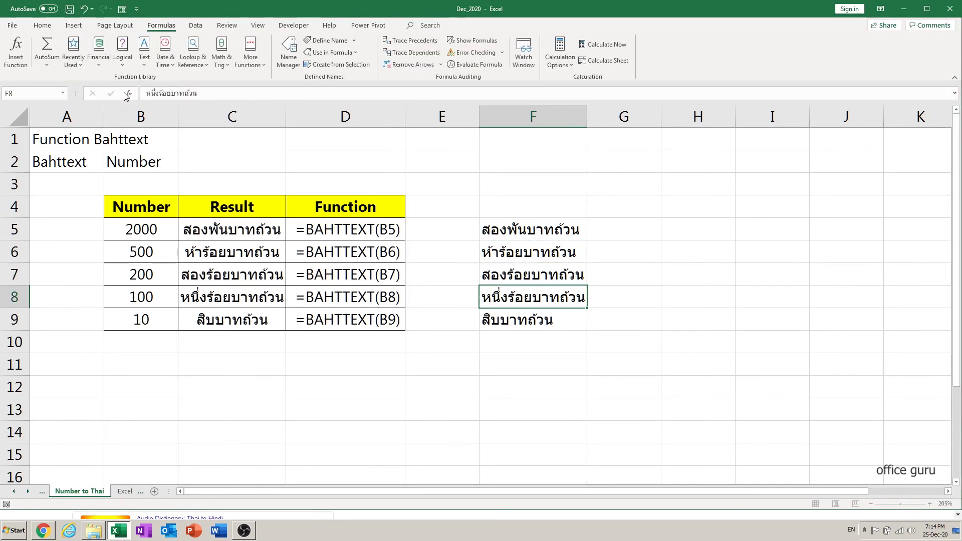
key("alt+Tab")
key("ctrl+v")
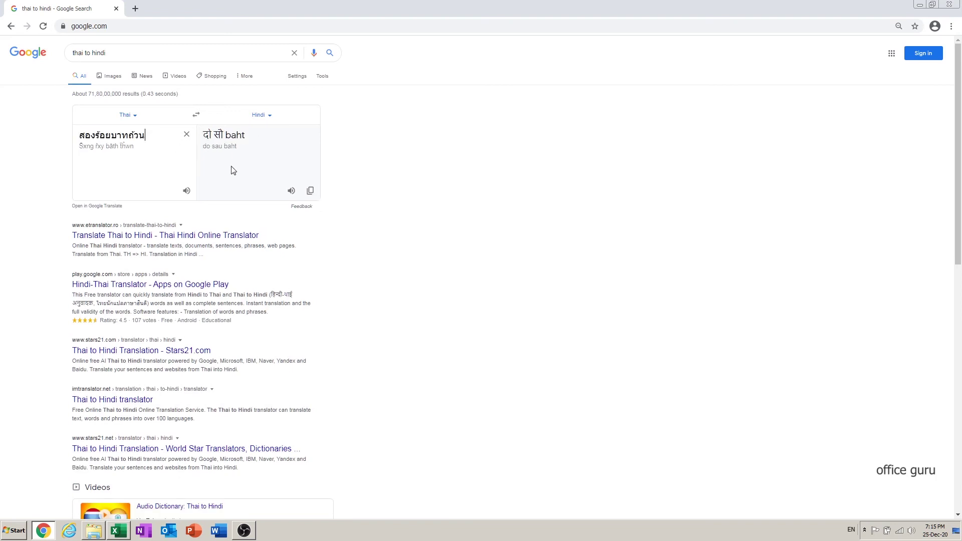
key("alt+Tab")
- Translate the F9 Thai words for 10 baht, yielding 'das ba ta'
key("Down")
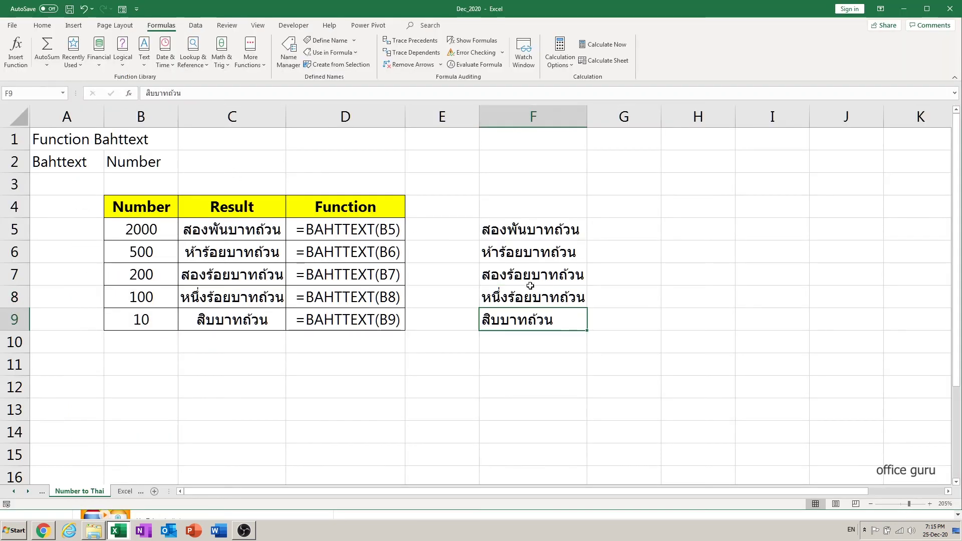
left_click_drag(199, 91, 123, 95)
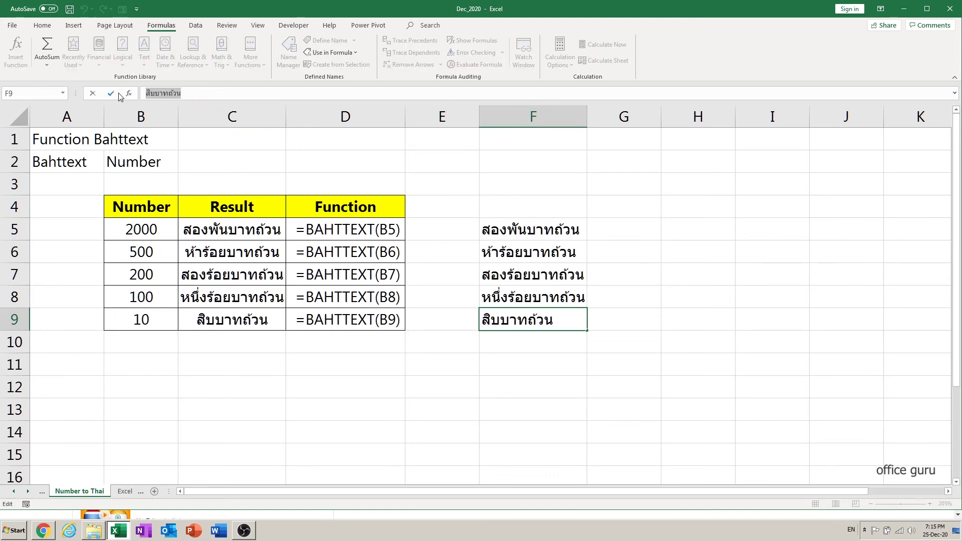
key("Return")
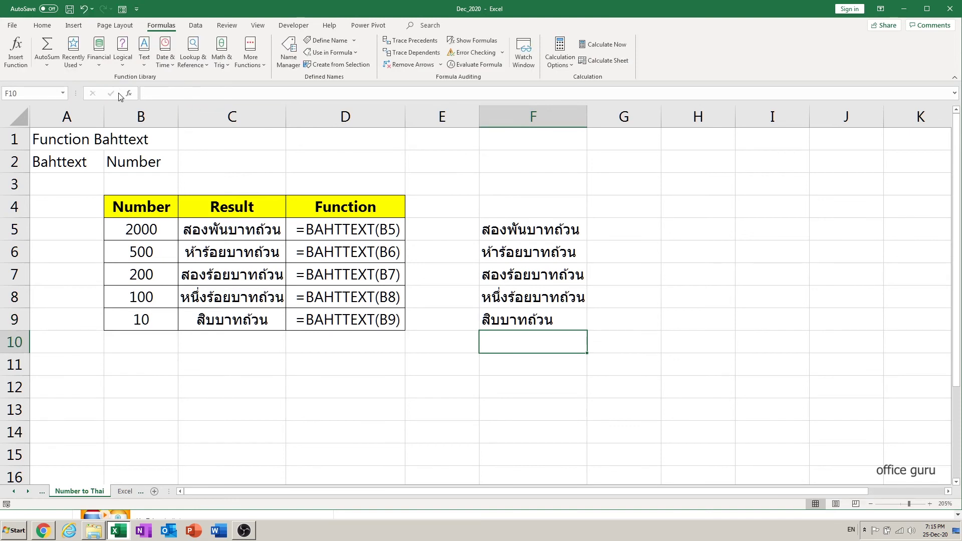
key("alt+Tab")
key("ctrl+v")
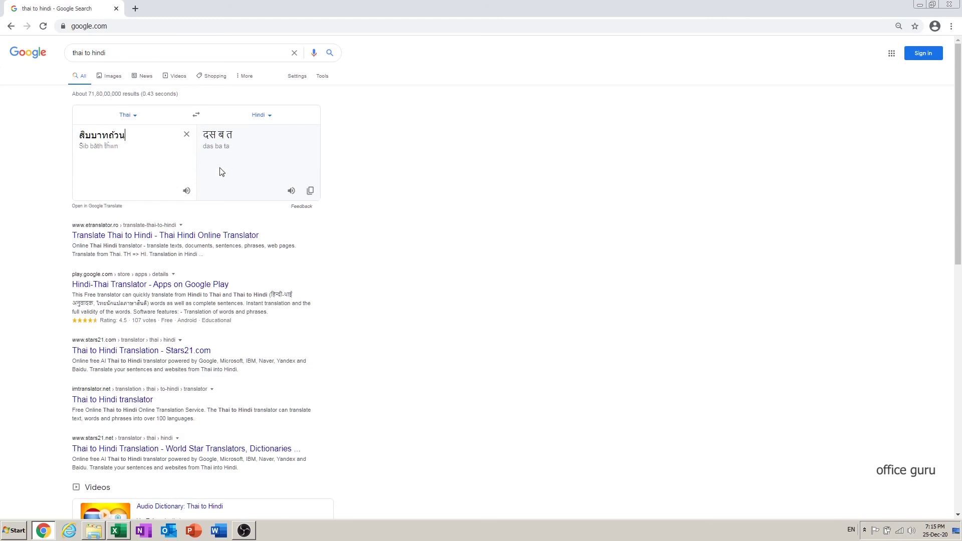
key("alt+Tab")
left_click(472, 346)
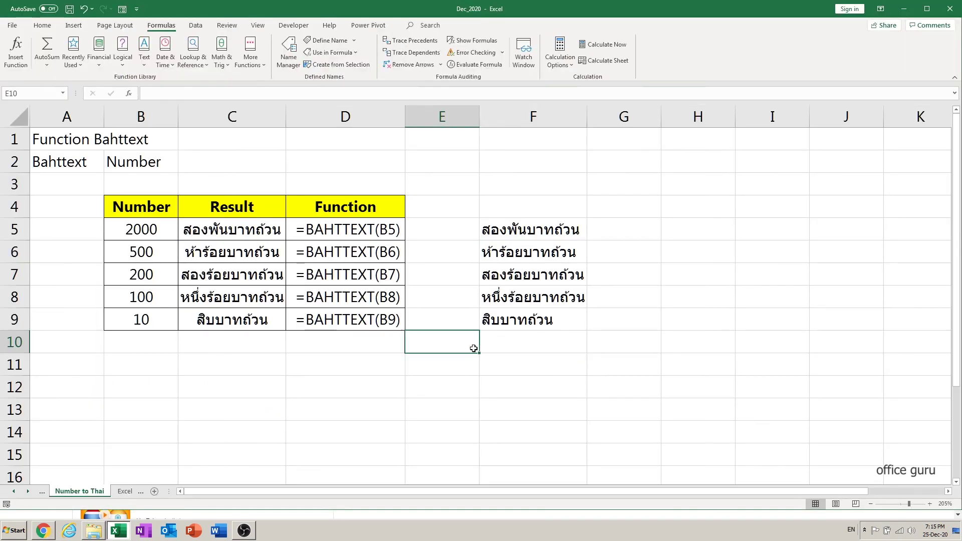